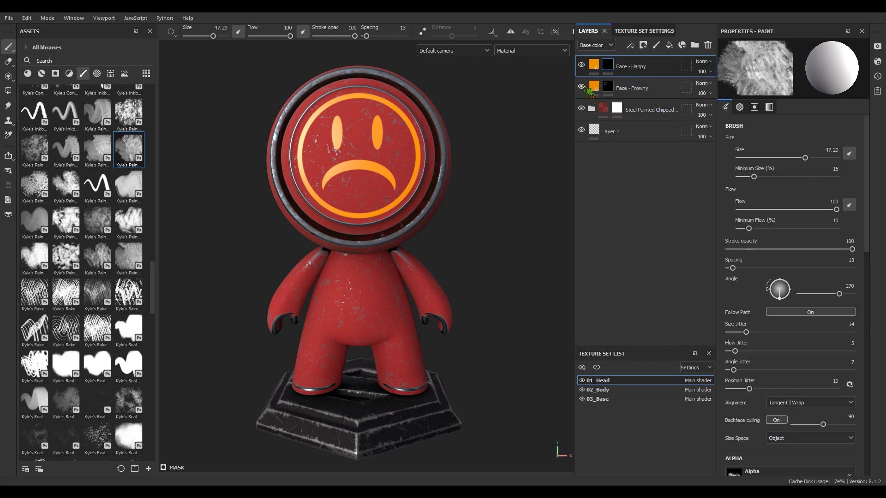
# Step: Hide the Face - Frowny layer and set the brush to the Face - Smile alpha at size 57, angle 359
pyautogui.click(582, 87)
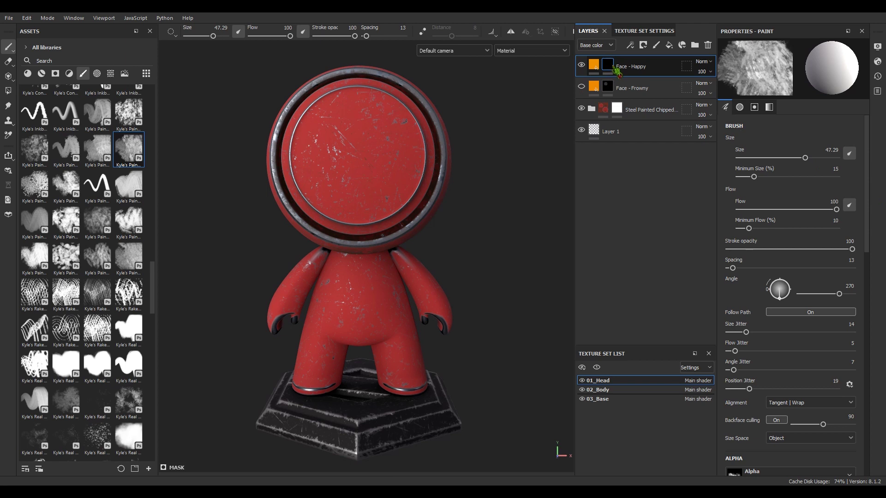
pyautogui.moveTo(616, 70)
pyautogui.mouseDown()
pyautogui.moveTo(443, 41)
pyautogui.moveTo(147, 42)
pyautogui.moveTo(97, 74)
pyautogui.mouseUp()
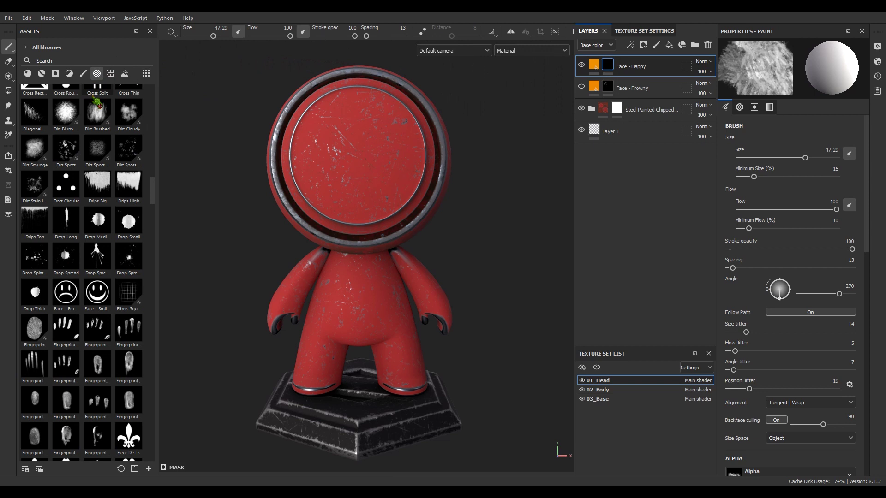
pyautogui.click(101, 300)
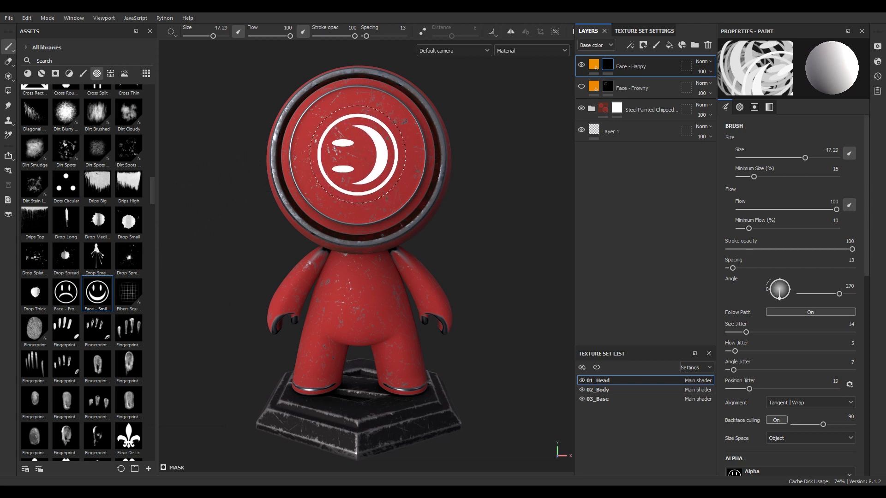
pyautogui.keyDown('ctrl'); pyautogui.moveTo(357, 154); pyautogui.dragTo(356, 158, button='right'); pyautogui.keyUp('ctrl')
pyautogui.keyDown('ctrl'); pyautogui.moveTo(355, 159); pyautogui.dragTo(358, 161); pyautogui.keyUp('ctrl')
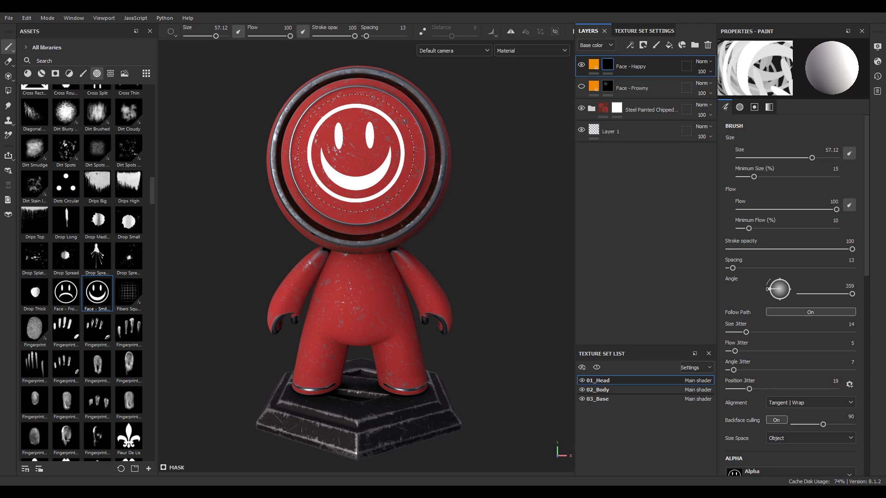
# Step: Select the Basic Soft brush preset from the asset library
pyautogui.click(84, 76)
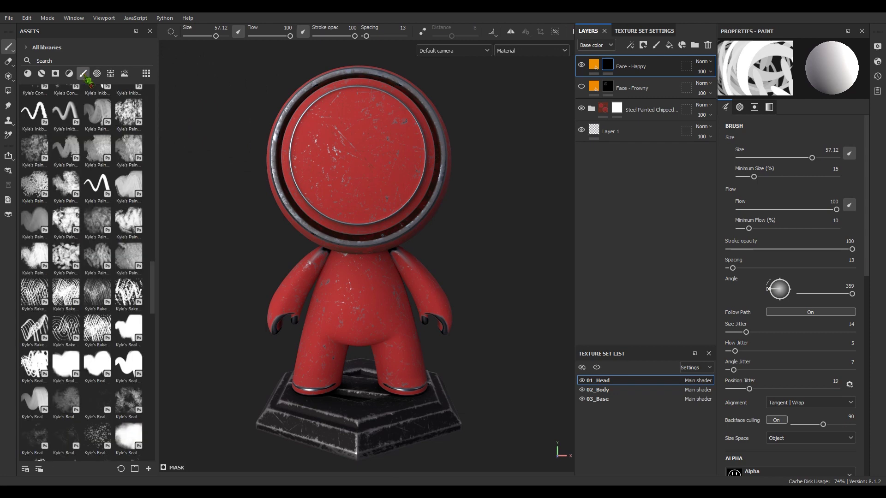
pyautogui.scroll(8, 79, 217)
pyautogui.scroll(10, 79, 218)
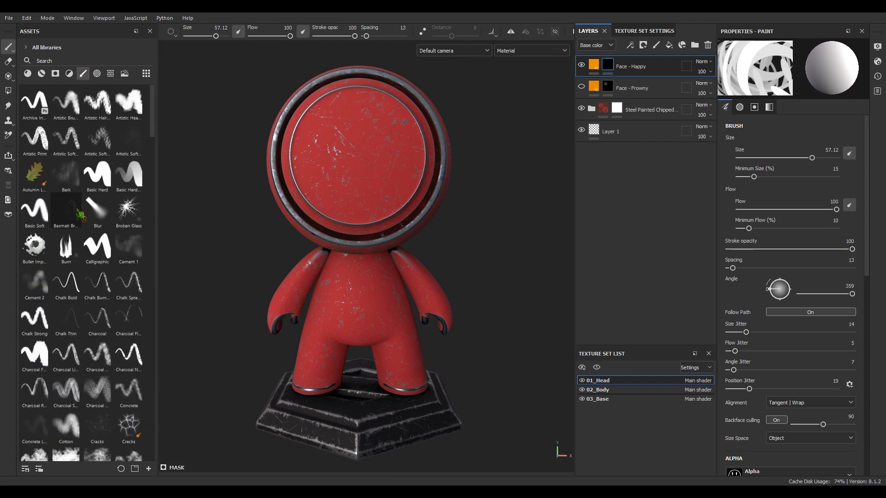
pyautogui.click(43, 217)
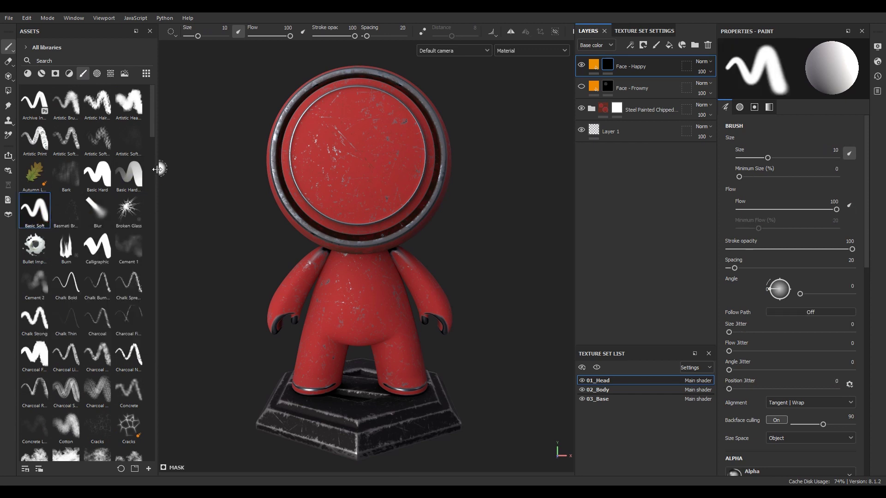
# Step: Stamp the Face - Smile alpha at size about 63 once onto the face disc
pyautogui.click(97, 74)
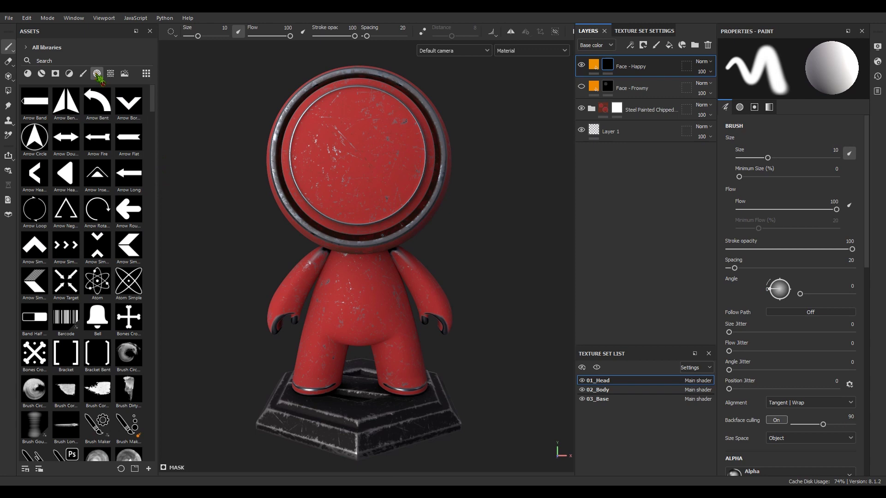
pyautogui.scroll(-10, 86, 270)
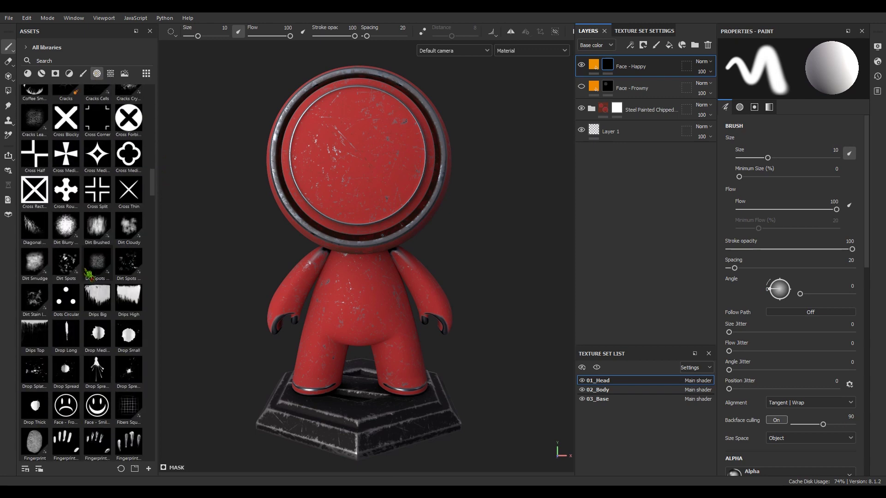
pyautogui.click(97, 291)
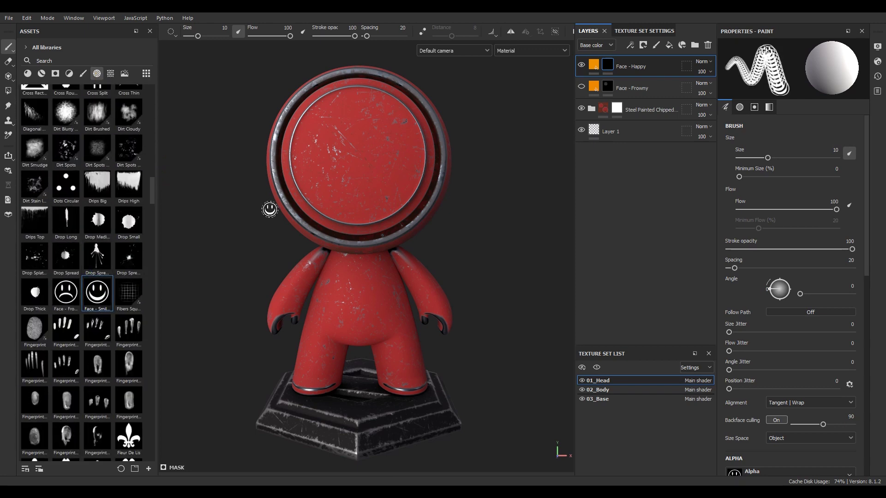
pyautogui.keyDown('ctrl'); pyautogui.moveTo(352, 158); pyautogui.dragTo(356, 160, button='right'); pyautogui.keyUp('ctrl')
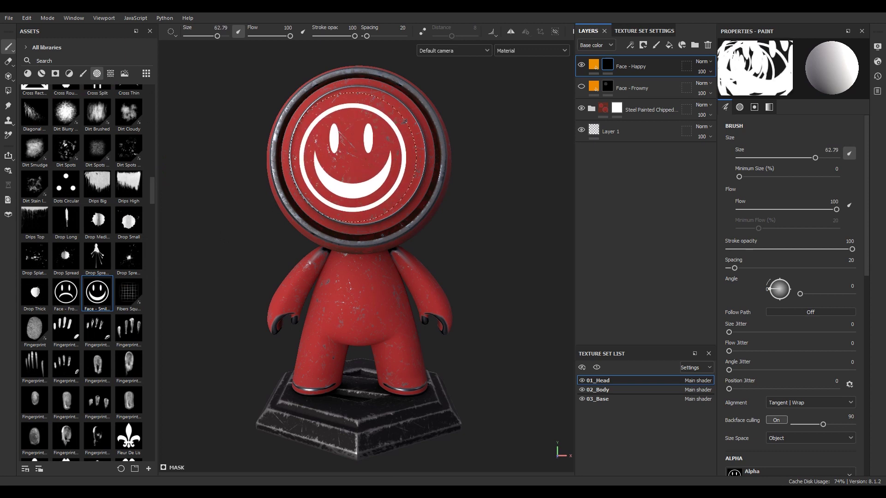
pyautogui.click(357, 159)
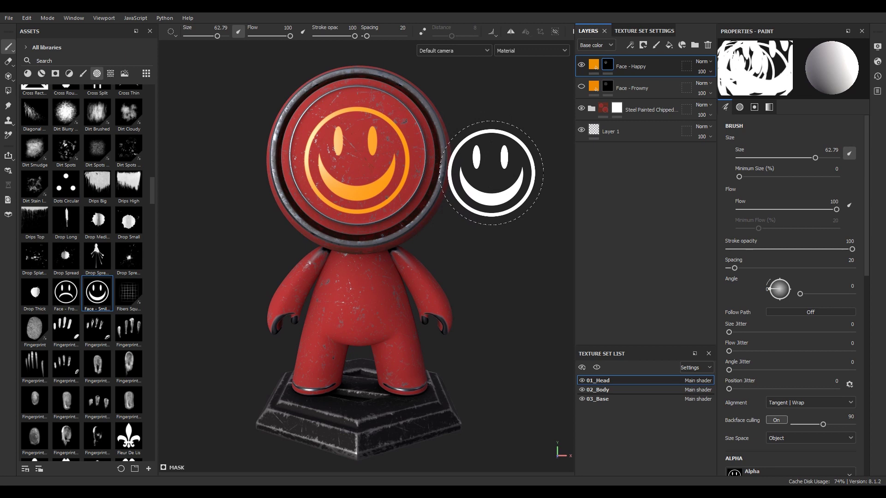
# Step: Undo the orange smiley, pick a Kyle's Paintbox brush preset and undo a test stroke
pyautogui.hotkey('ctrl', 'z')
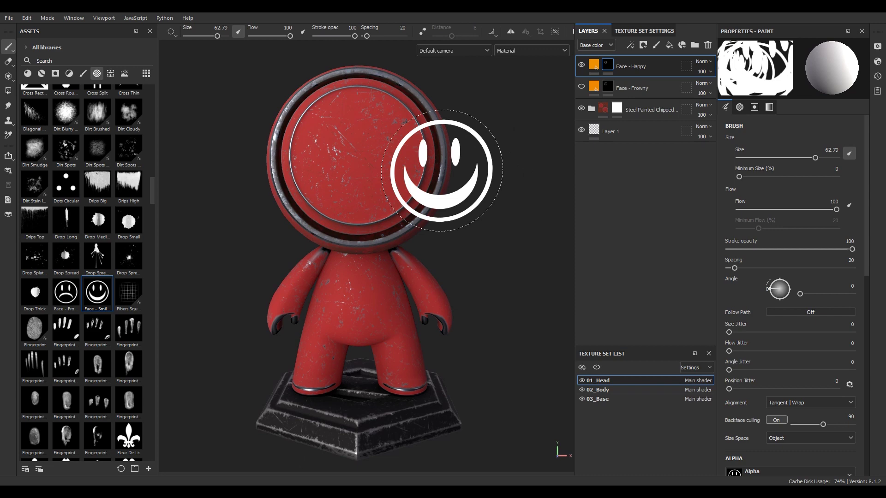
pyautogui.click(83, 74)
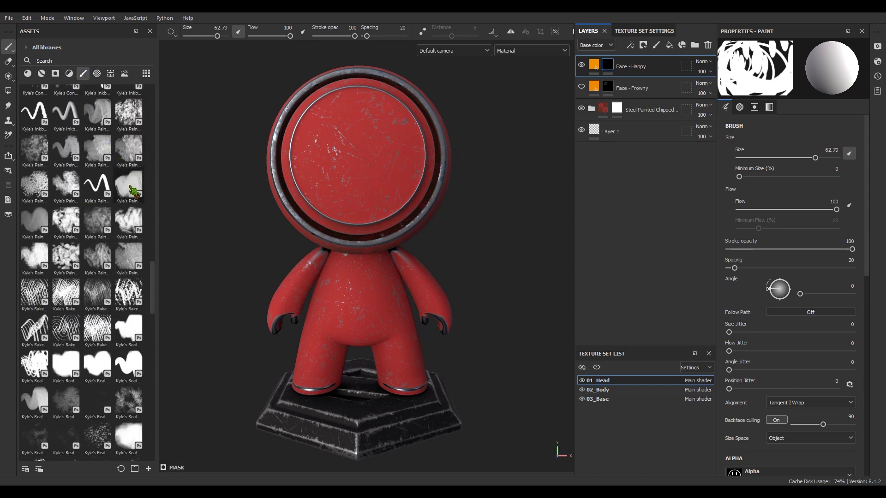
pyautogui.moveTo(132, 219)
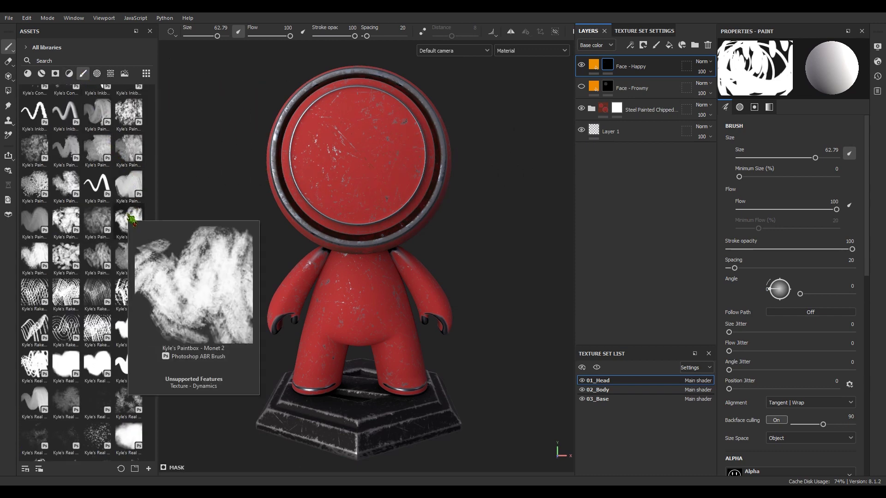
pyautogui.click(127, 151)
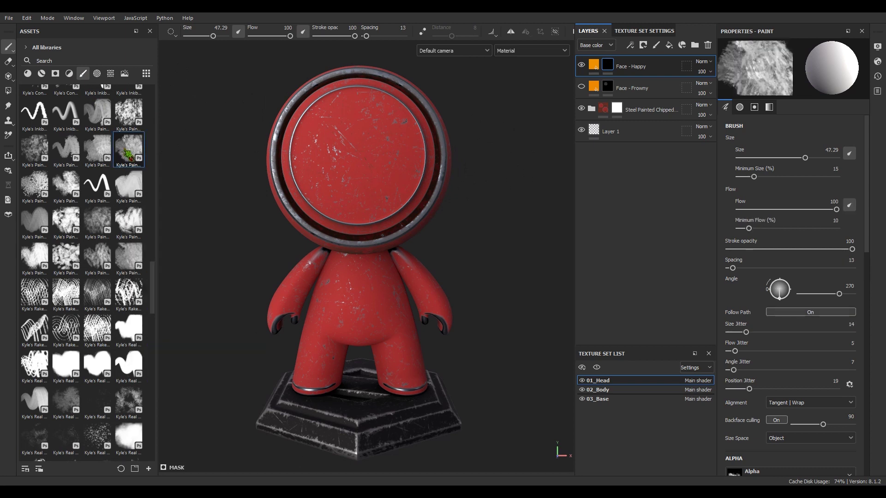
pyautogui.moveTo(286, 152)
pyautogui.mouseDown()
pyautogui.moveTo(341, 137)
pyautogui.moveTo(344, 184)
pyautogui.moveTo(365, 194)
pyautogui.moveTo(353, 124)
pyautogui.moveTo(419, 146)
pyautogui.moveTo(411, 166)
pyautogui.mouseUp()
pyautogui.hotkey('ctrl', 'z')
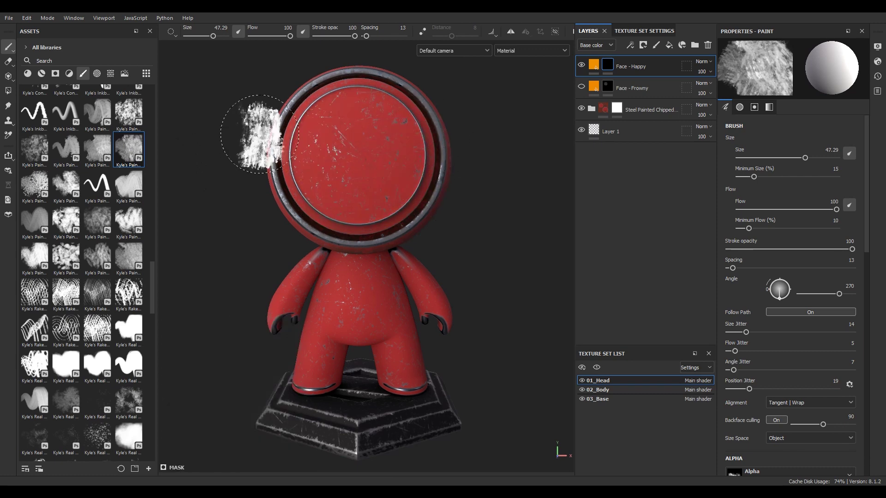
# Step: Apply the Face - Smile alpha to the painterly brush
pyautogui.click(98, 73)
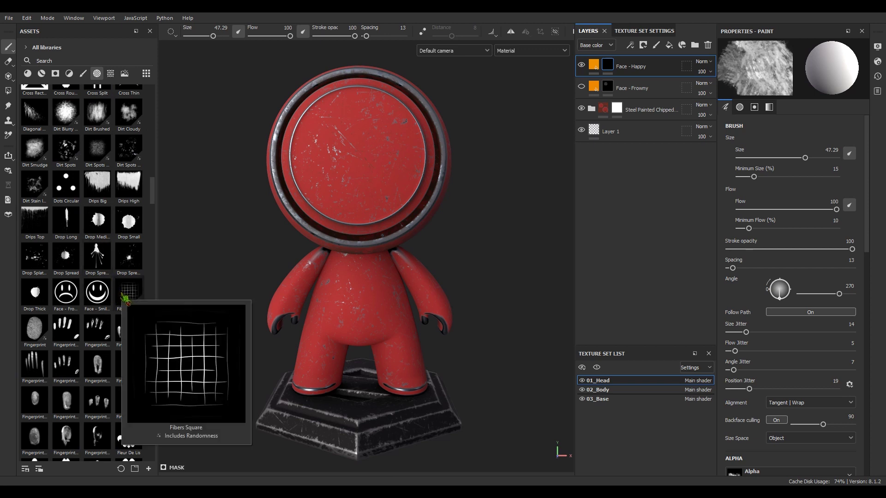
pyautogui.moveTo(98, 299)
pyautogui.moveTo(98, 299)
pyautogui.mouseDown()
pyautogui.moveTo(190, 229)
pyautogui.moveTo(350, 151)
pyautogui.moveTo(354, 159)
pyautogui.mouseUp()
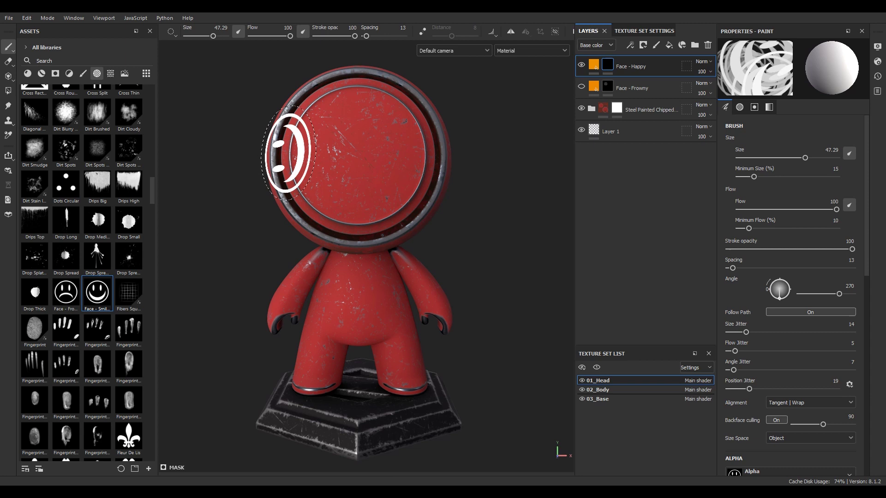
# Step: Load the French Fat Bristle brush preset and set its size and flow jitter to 0
pyautogui.click(83, 73)
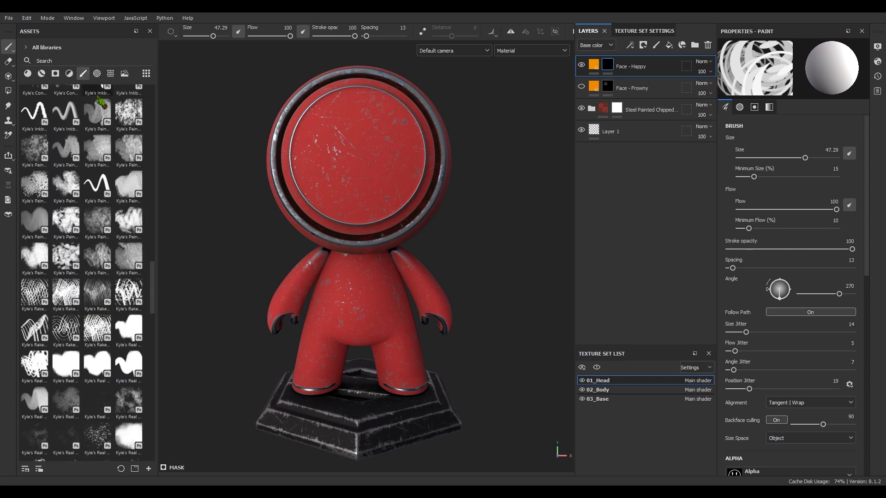
pyautogui.click(129, 148)
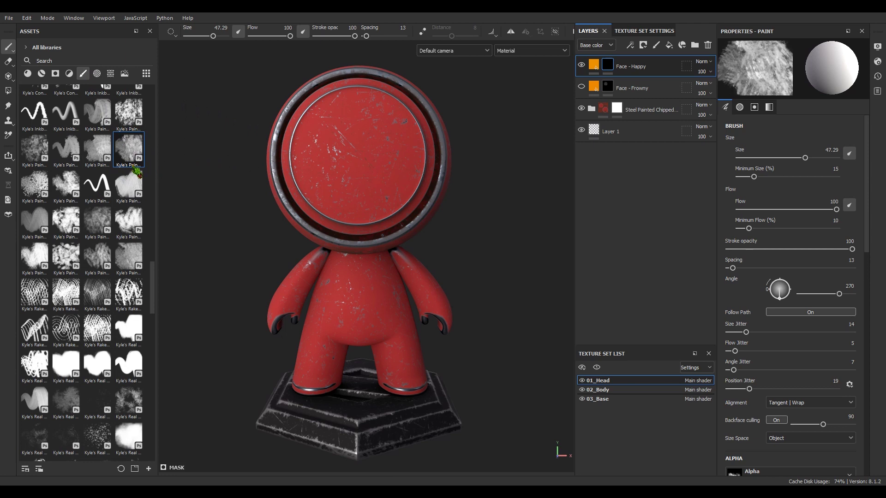
pyautogui.moveTo(137, 174)
pyautogui.moveTo(746, 333)
pyautogui.mouseDown()
pyautogui.moveTo(728, 333)
pyautogui.moveTo(729, 389)
pyautogui.mouseUp()
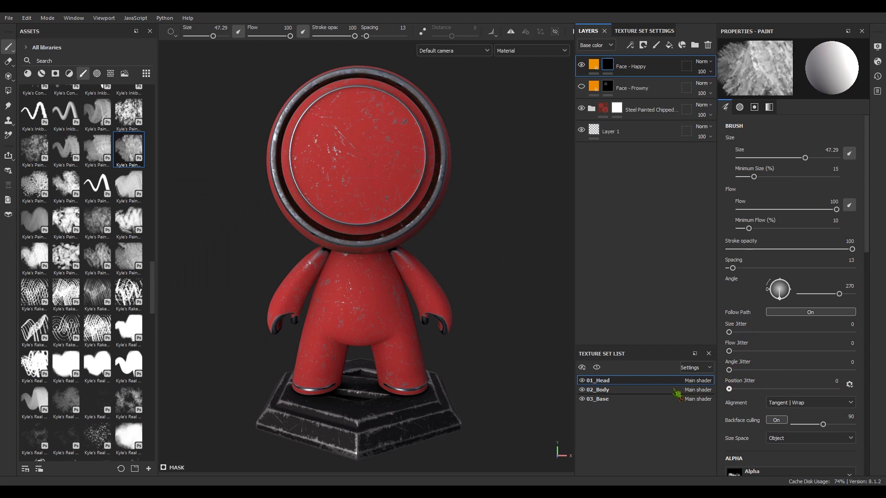
# Step: Stamp an upright Face - Smile smiley at size 69.86 with Follow Path off onto the face disc
pyautogui.click(97, 73)
pyautogui.click(97, 290)
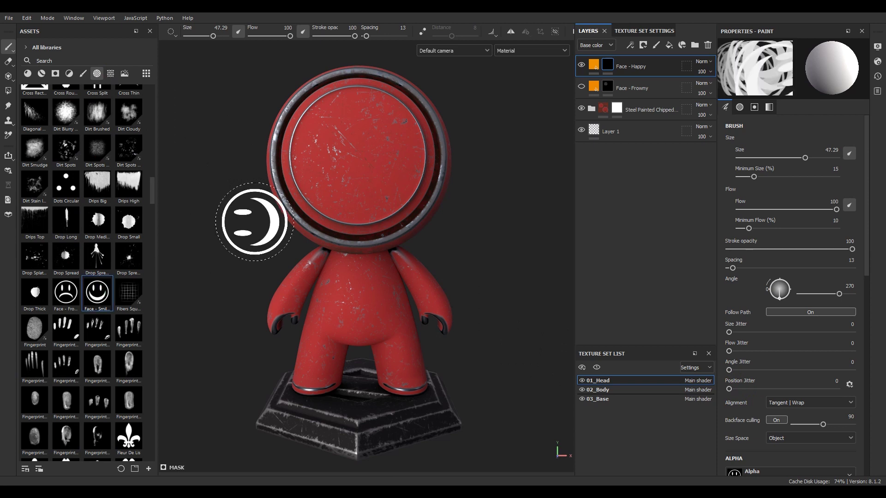
pyautogui.keyDown('ctrl'); pyautogui.moveTo(355, 167); pyautogui.dragTo(358, 152, button='right'); pyautogui.keyUp('ctrl')
pyautogui.keyDown('ctrl'); pyautogui.moveTo(357, 152); pyautogui.dragTo(358, 141); pyautogui.keyUp('ctrl')
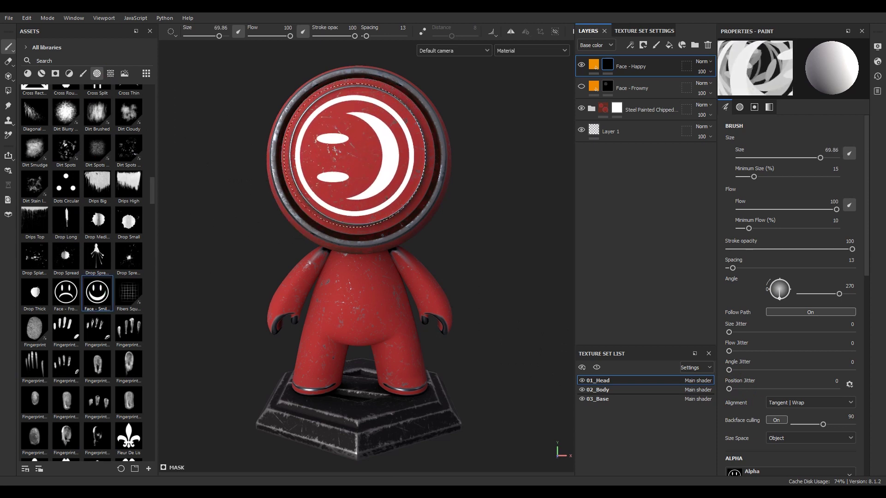
pyautogui.keyDown('ctrl'); pyautogui.moveTo(358, 142); pyautogui.dragTo(367, 166, button='right'); pyautogui.keyUp('ctrl')
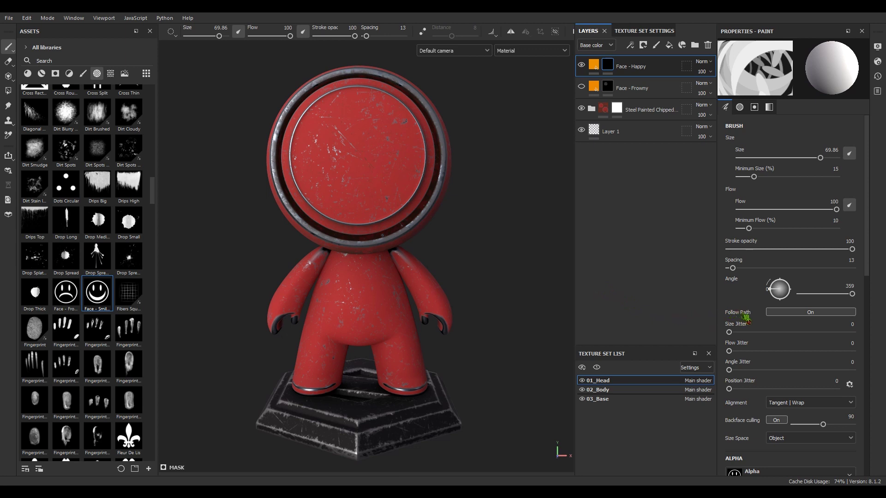
pyautogui.click(801, 318)
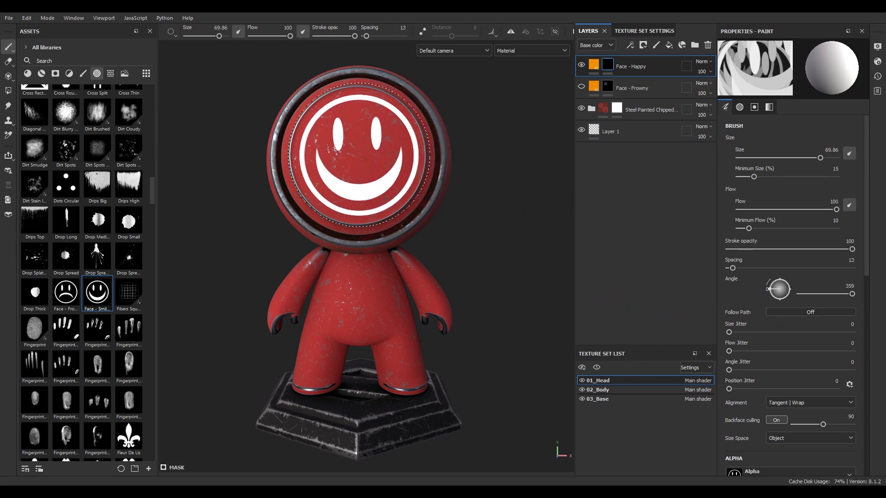
pyautogui.click(359, 155)
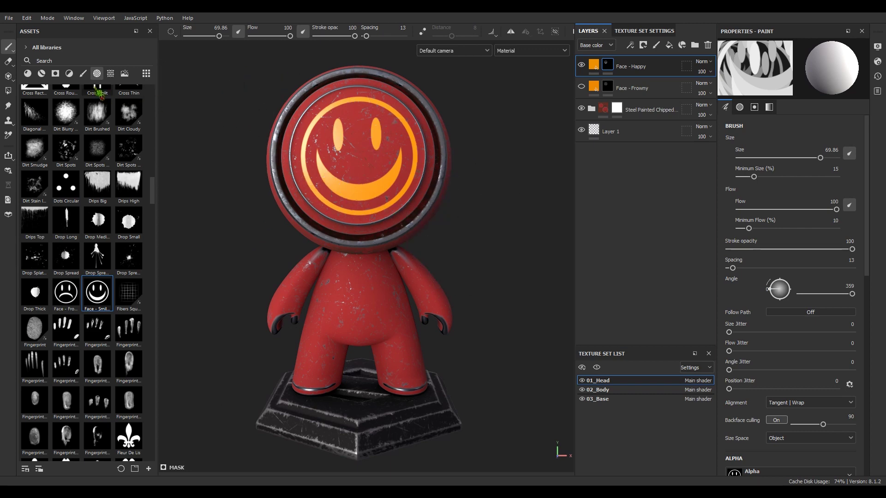
# Step: Try a different textured brush preset with orange strokes across the face disc
pyautogui.click(83, 73)
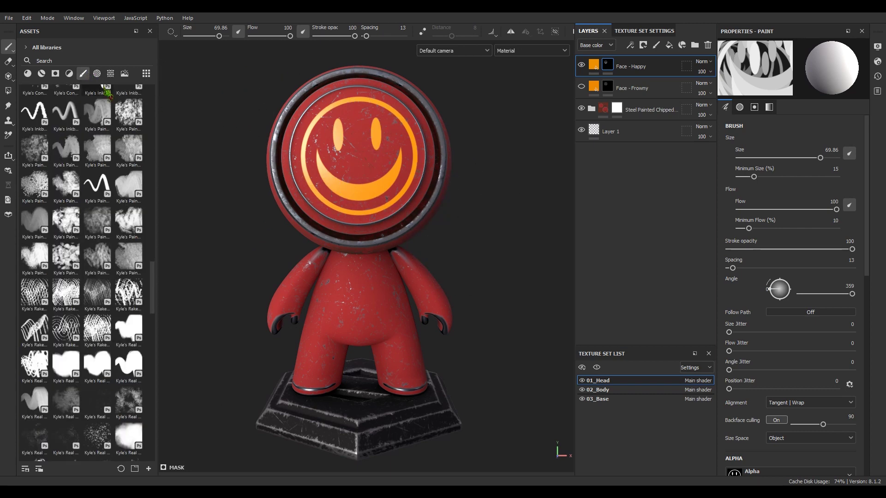
pyautogui.click(129, 113)
pyautogui.moveTo(290, 231); pyautogui.dragTo(341, 203)
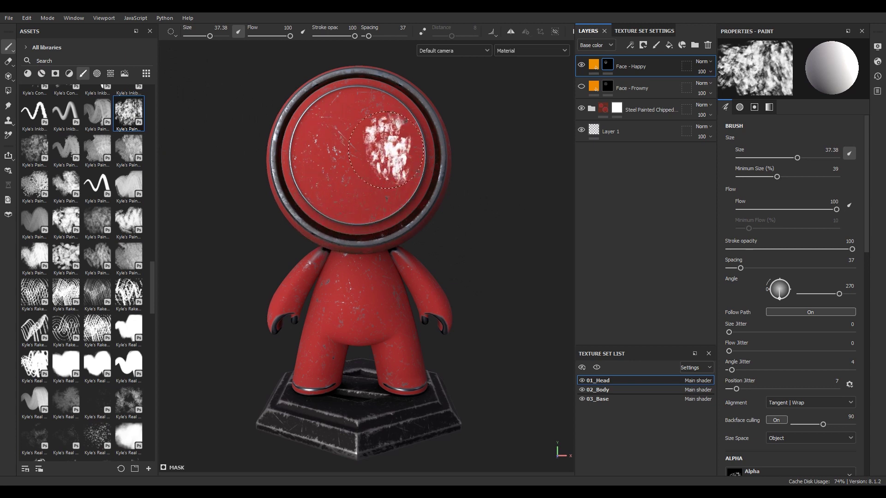
pyautogui.moveTo(387, 150)
pyautogui.mouseDown()
pyautogui.moveTo(332, 121)
pyautogui.moveTo(356, 199)
pyautogui.moveTo(397, 132)
pyautogui.moveTo(389, 152)
pyautogui.moveTo(376, 150)
pyautogui.mouseUp()
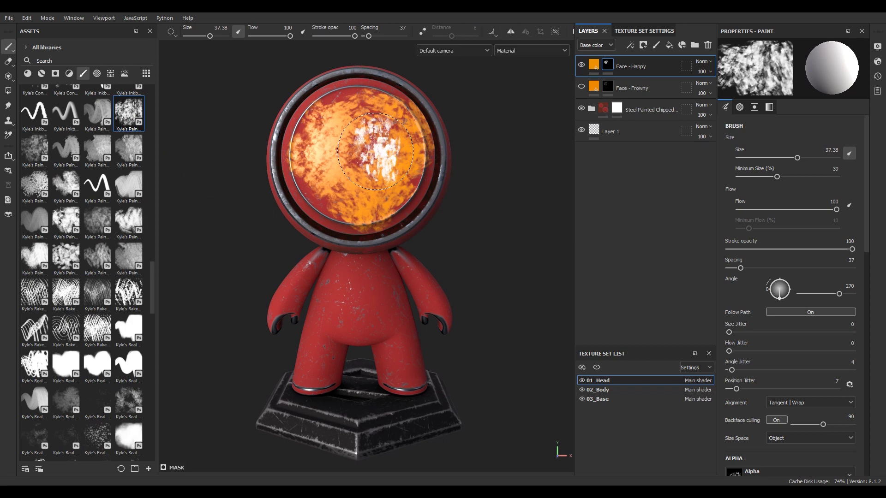
# Step: Stamp the Face - Smile alpha with the Basic Soft brush at size 70.62 on the face
pyautogui.scroll(15, 44, 216)
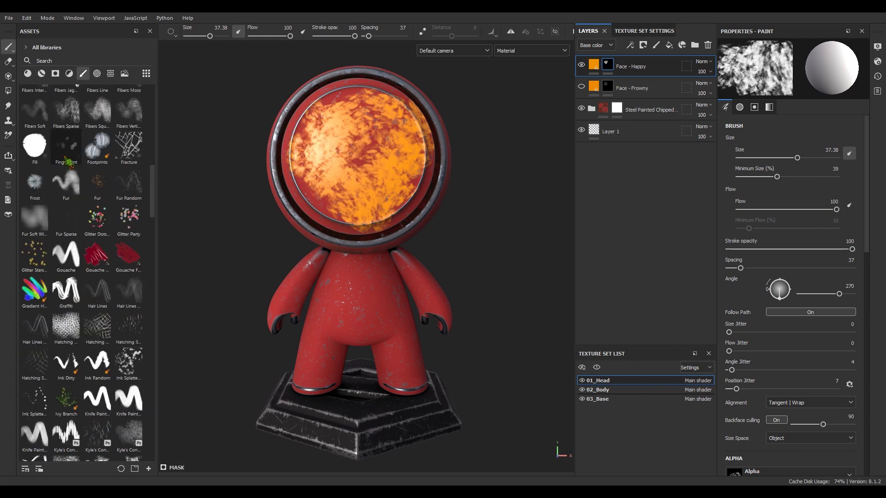
pyautogui.click(45, 215)
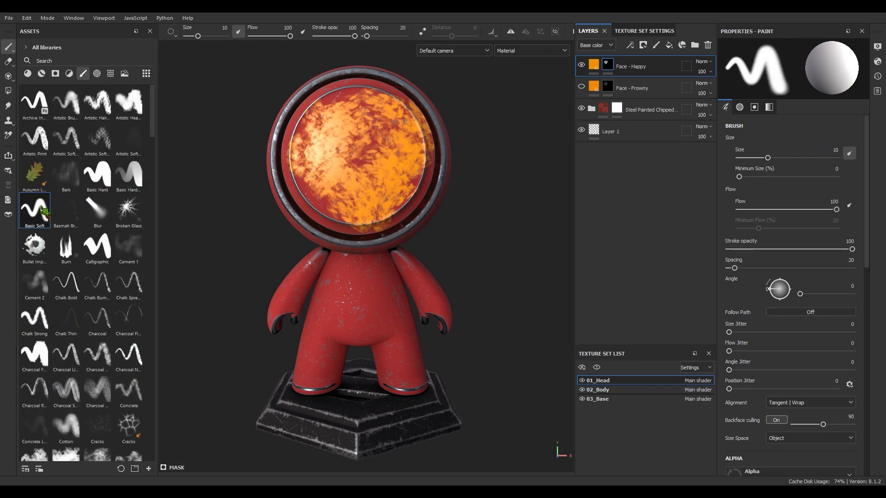
pyautogui.click(98, 75)
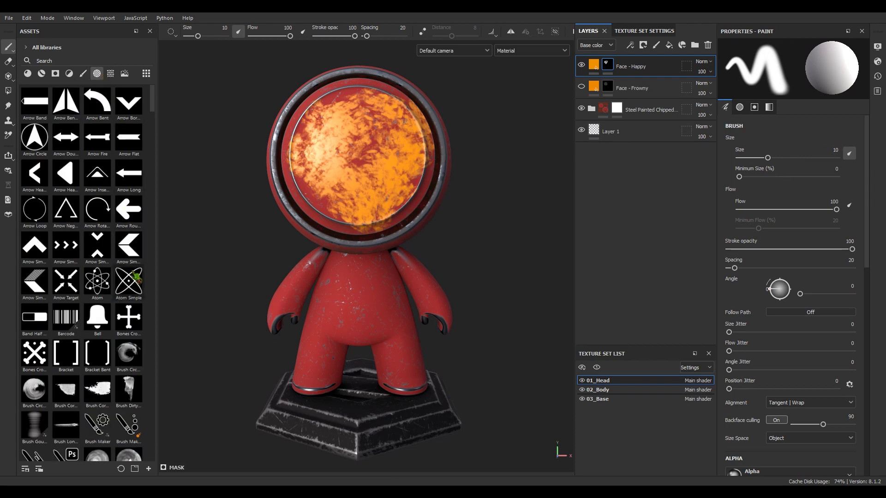
pyautogui.scroll(-5, 129, 282)
pyautogui.scroll(-10, 128, 281)
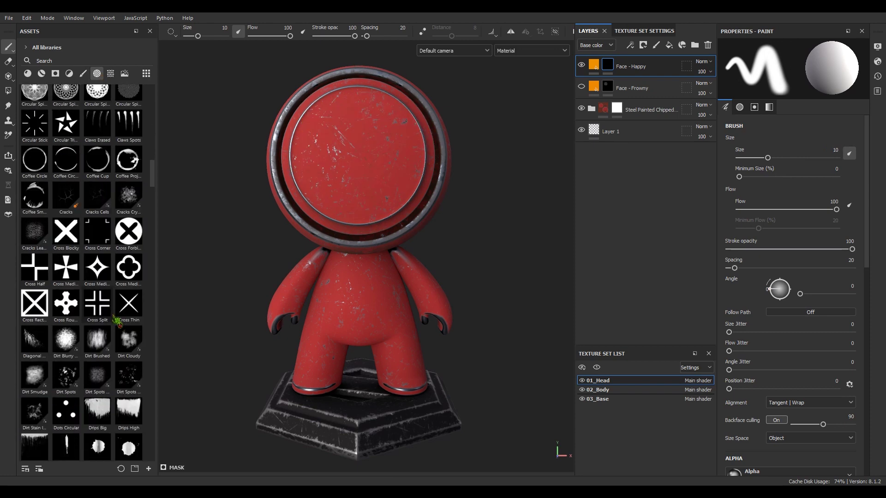
pyautogui.click(97, 292)
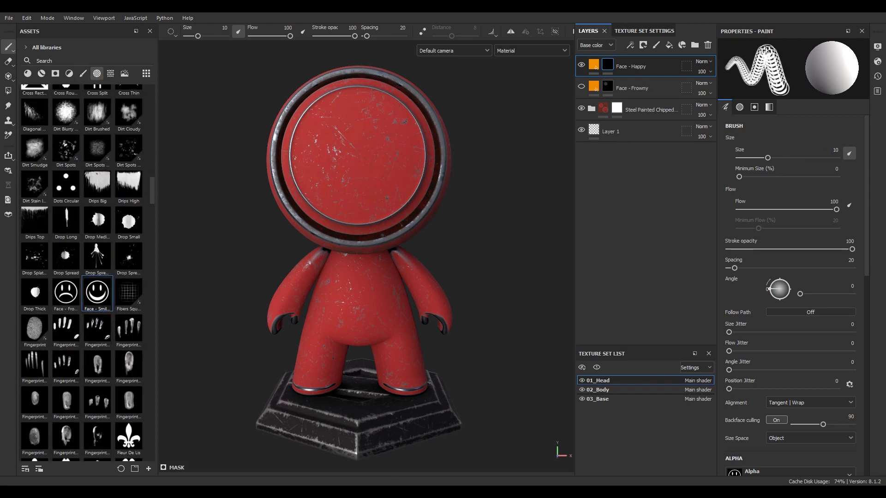
pyautogui.keyDown('ctrl'); pyautogui.moveTo(353, 161); pyautogui.dragTo(360, 157, button='right'); pyautogui.keyUp('ctrl')
pyautogui.click(355, 155)
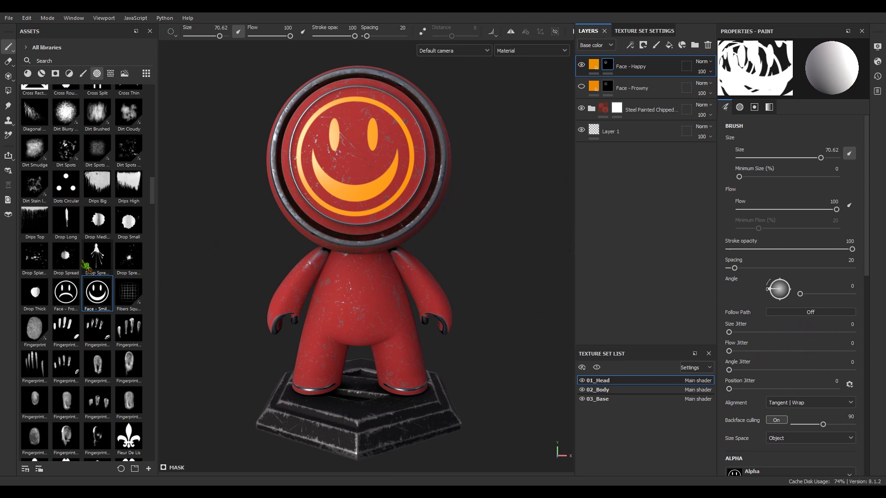
pyautogui.moveTo(95, 202)
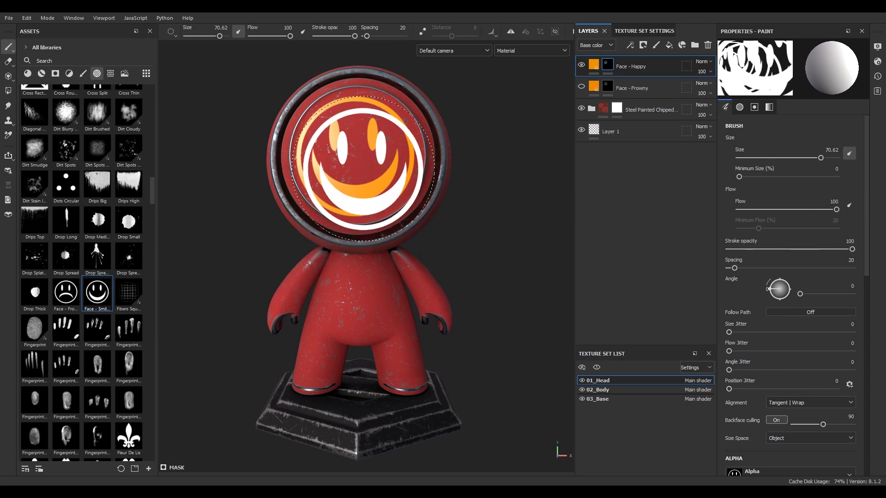
pyautogui.click(358, 168)
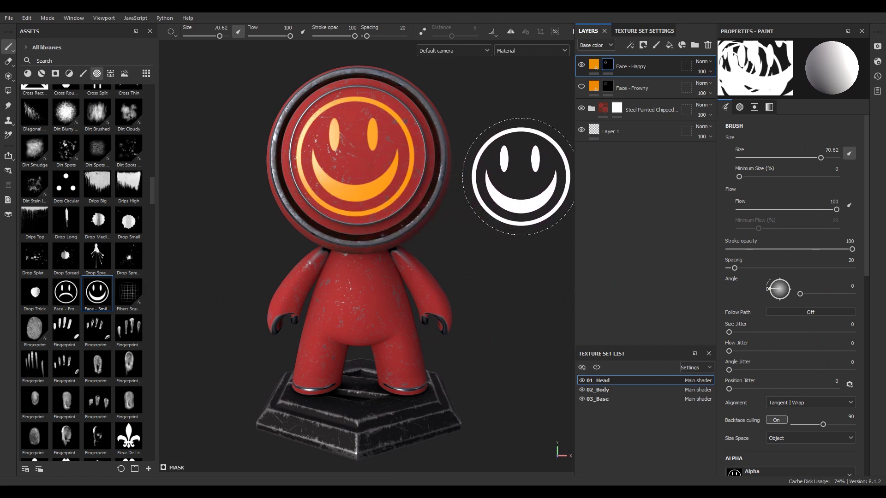